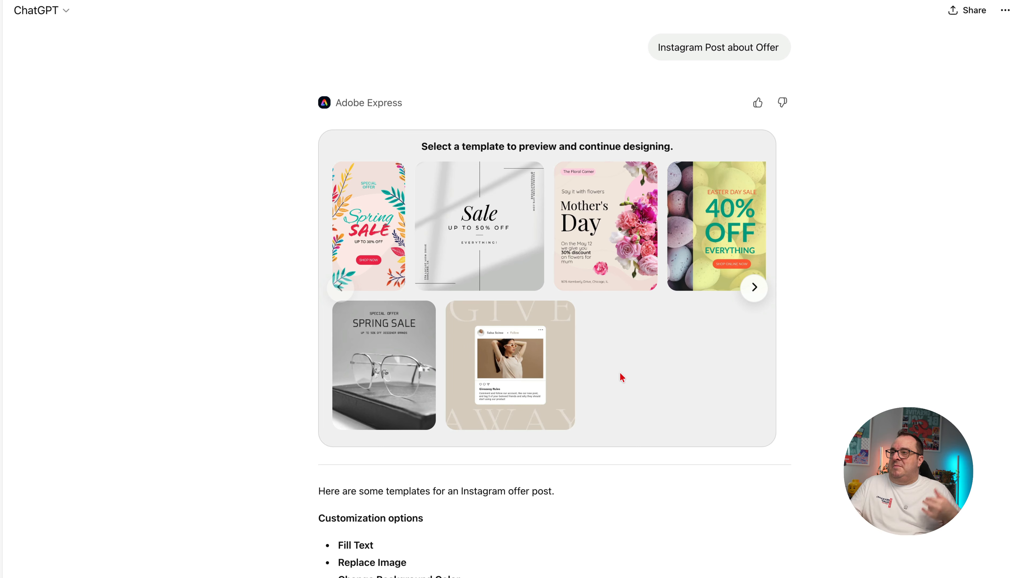
- Preview the giveaway template from the Instagram offer results and return to the full template gallery
scroll(619, 374, "down", 4)
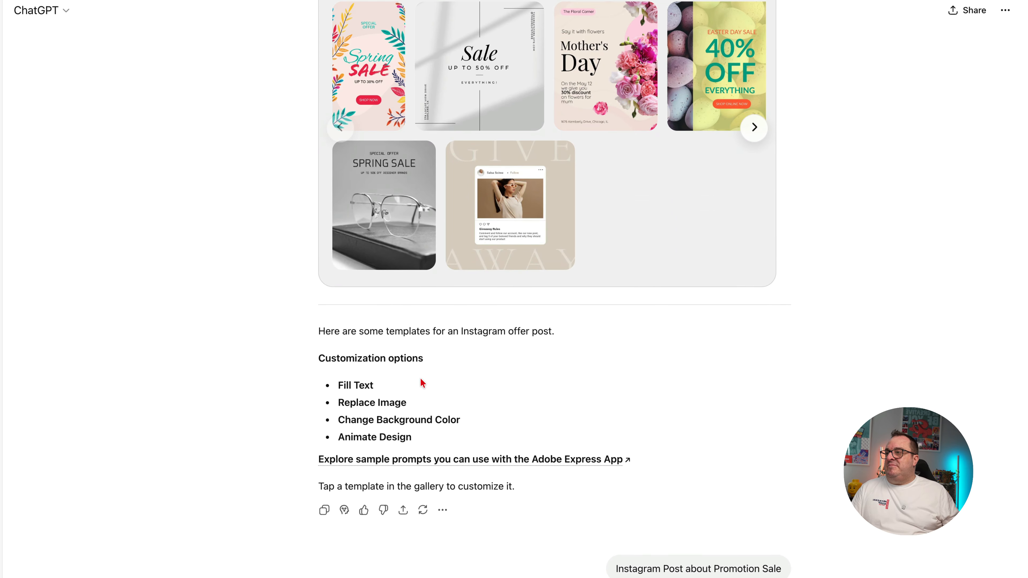
left_click(502, 204)
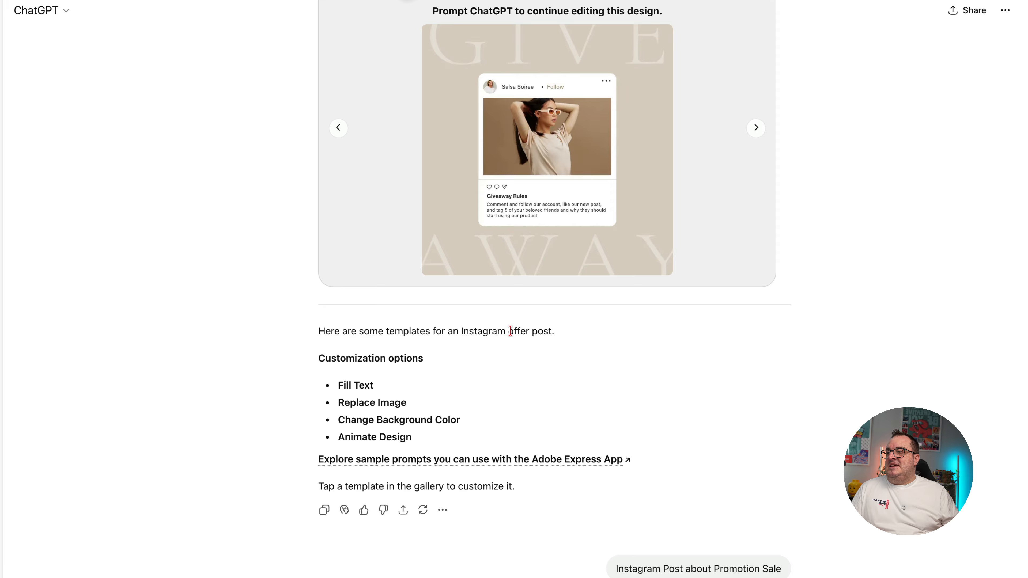
scroll(510, 331, "up", 2)
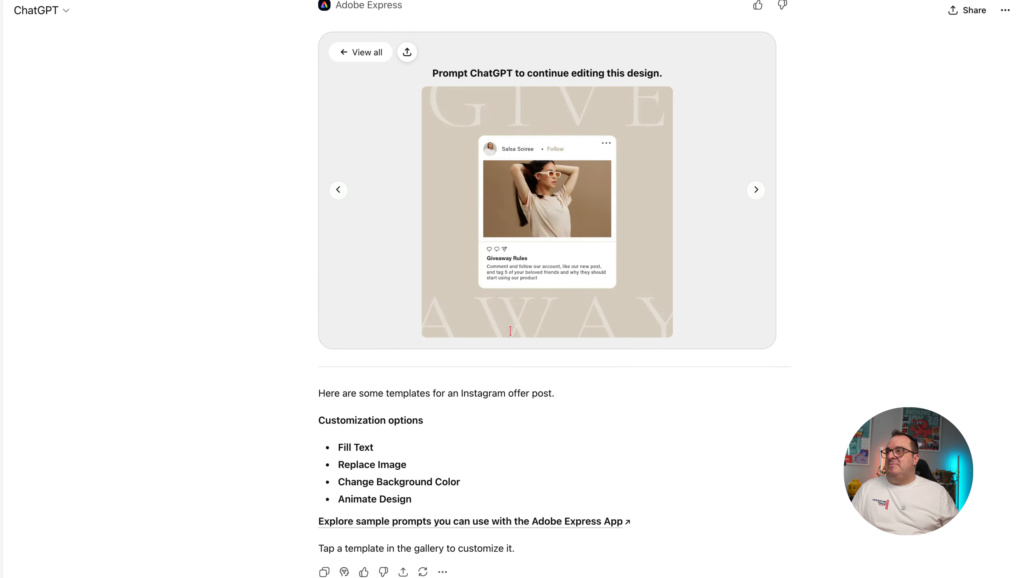
left_click(383, 58)
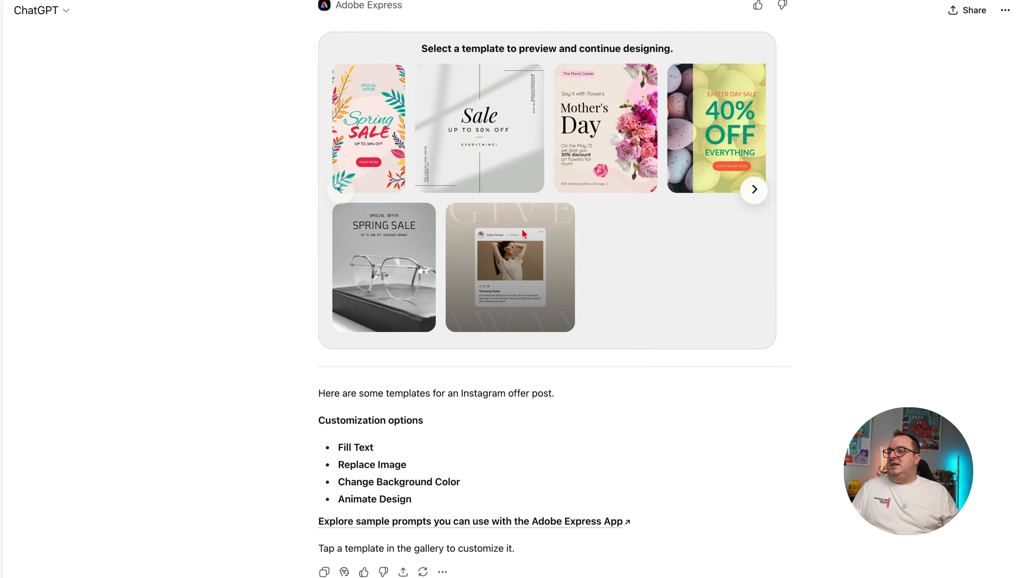
- Review the templates suggested for the Instagram promotion sale post and their customization options
scroll(689, 270, "down", 3)
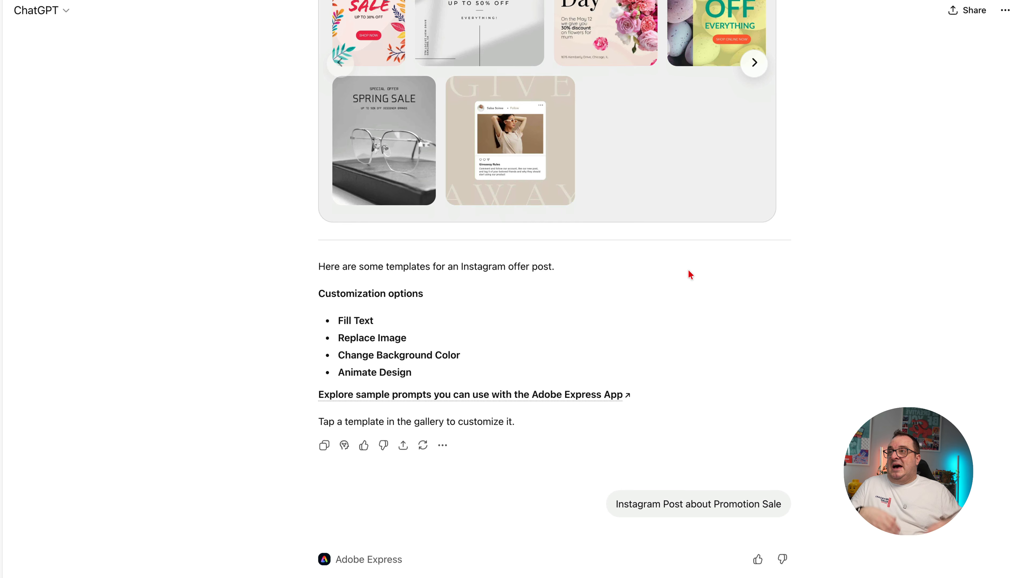
scroll(689, 275, "down", 5)
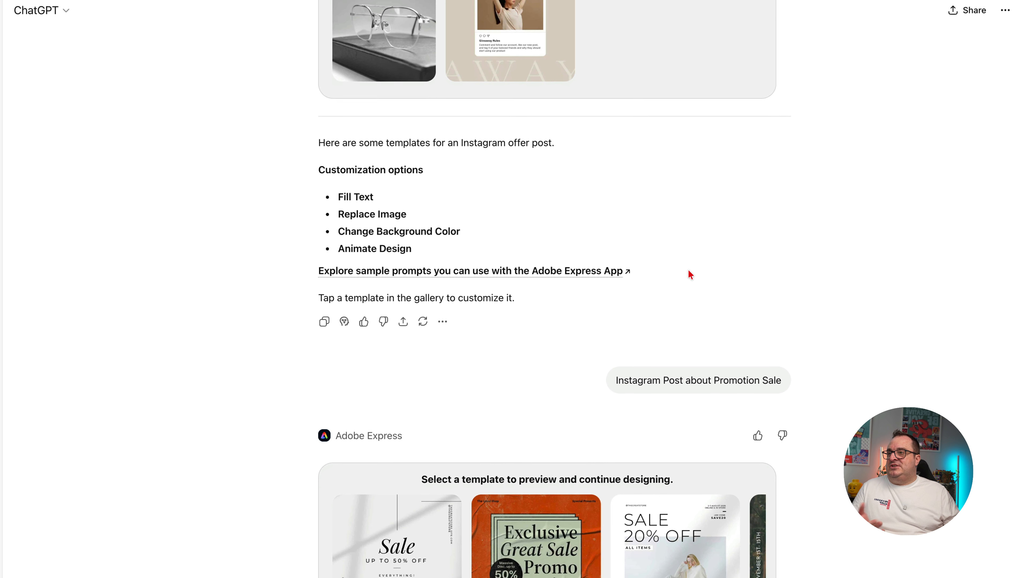
scroll(690, 274, "down", 1)
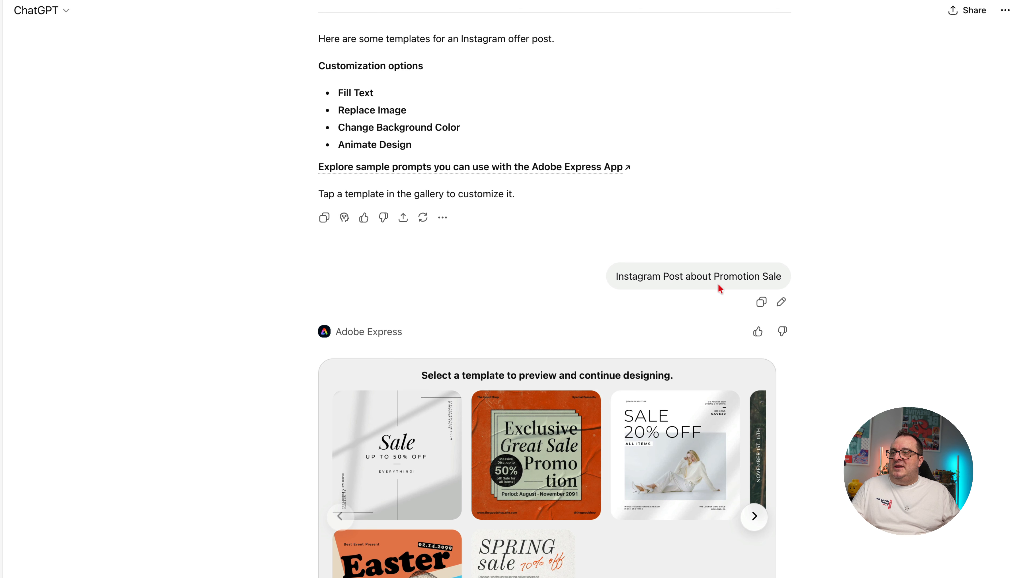
scroll(800, 493, "down", 5)
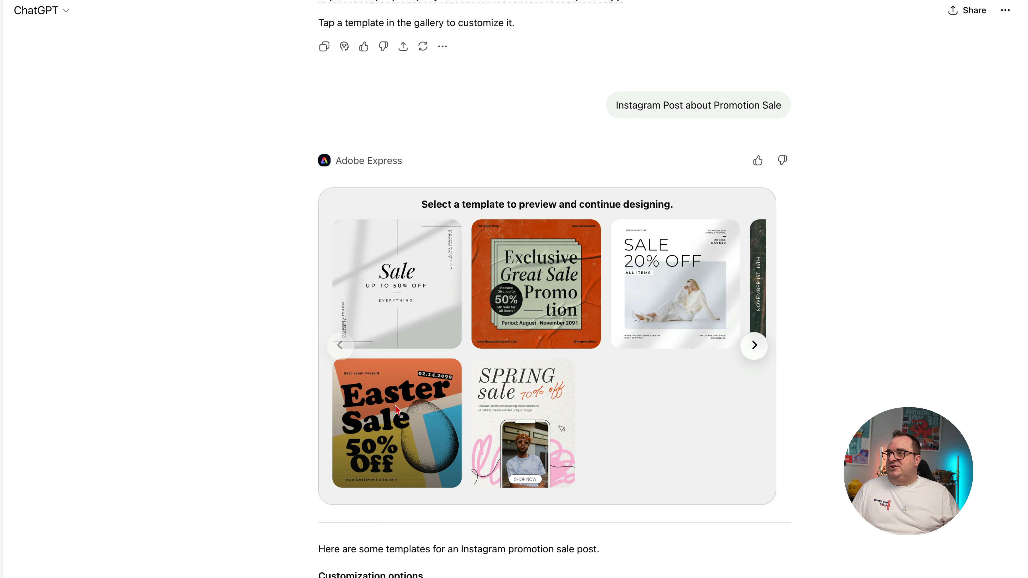
scroll(412, 422, "down", 5)
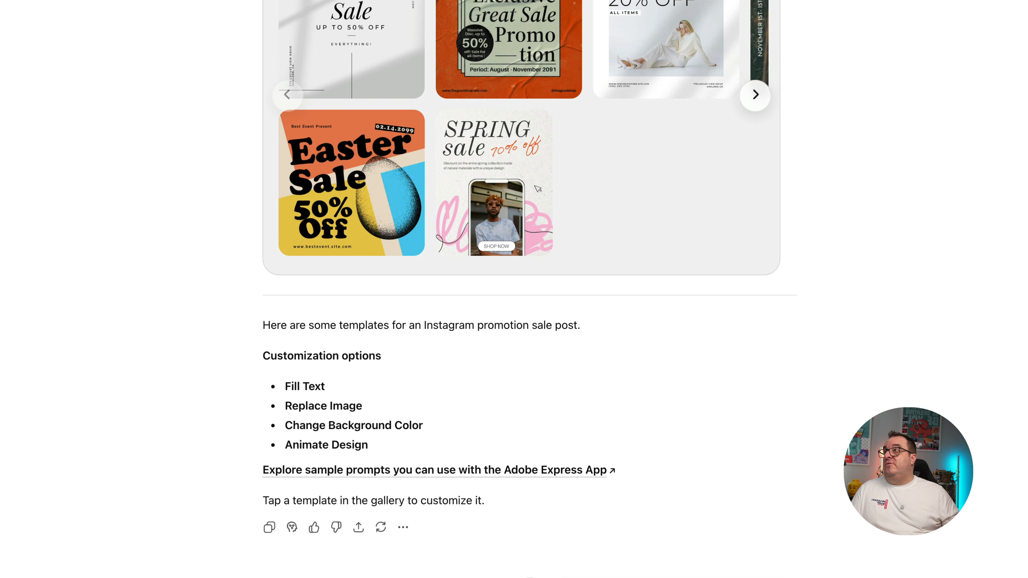
- Switch to the Adobe help page with sample prompts for Adobe Express in ChatGPT and read through its use cases
key("ctrl+Tab")
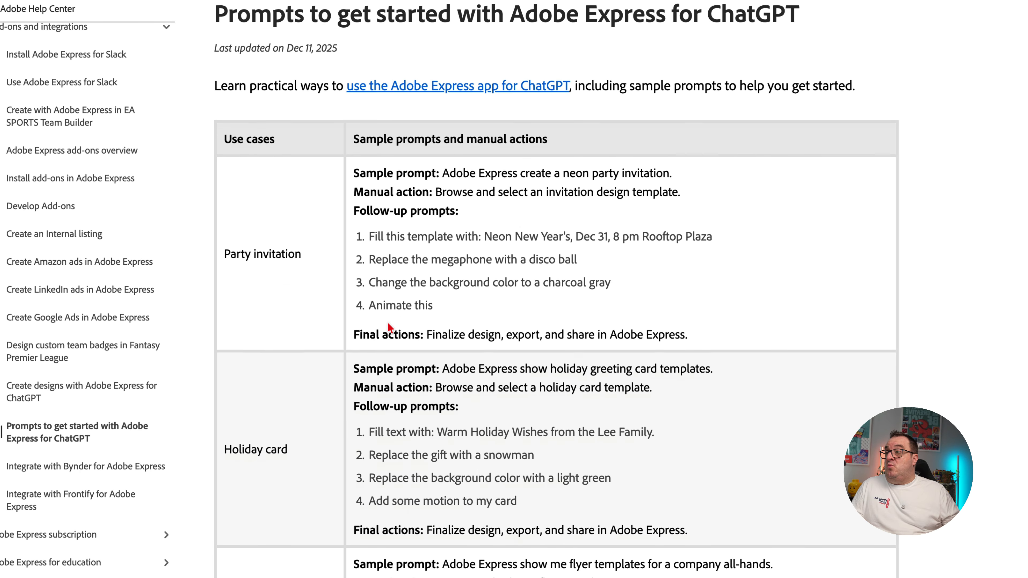
scroll(388, 322, "down", 10)
scroll(388, 322, "down", 2)
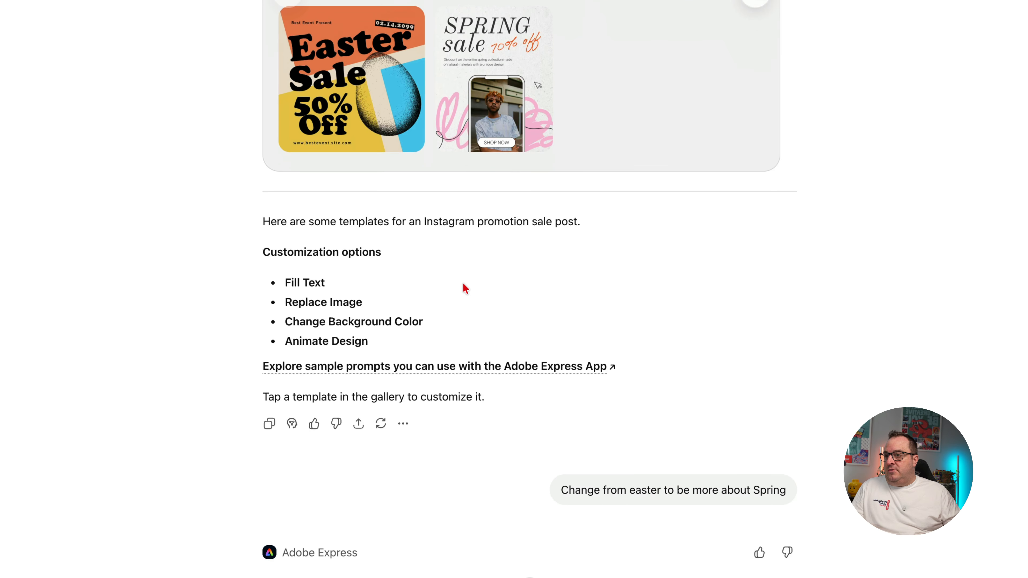
- Compare the original Easter Sale template with the version produced by the prompt to make it more about Spring
scroll(725, 376, "down", 4)
scroll(681, 370, "down", 6)
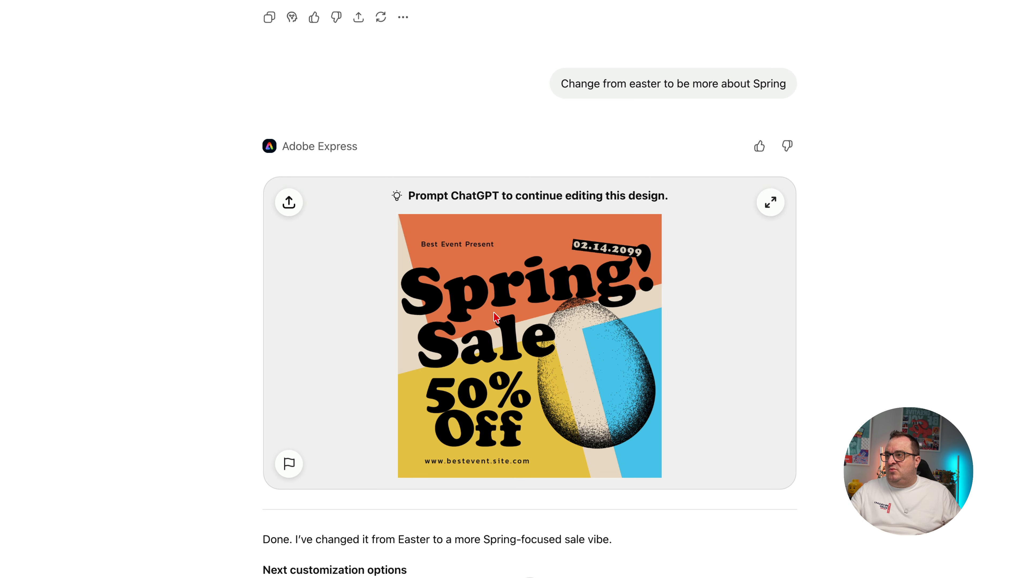
scroll(496, 317, "up", 10)
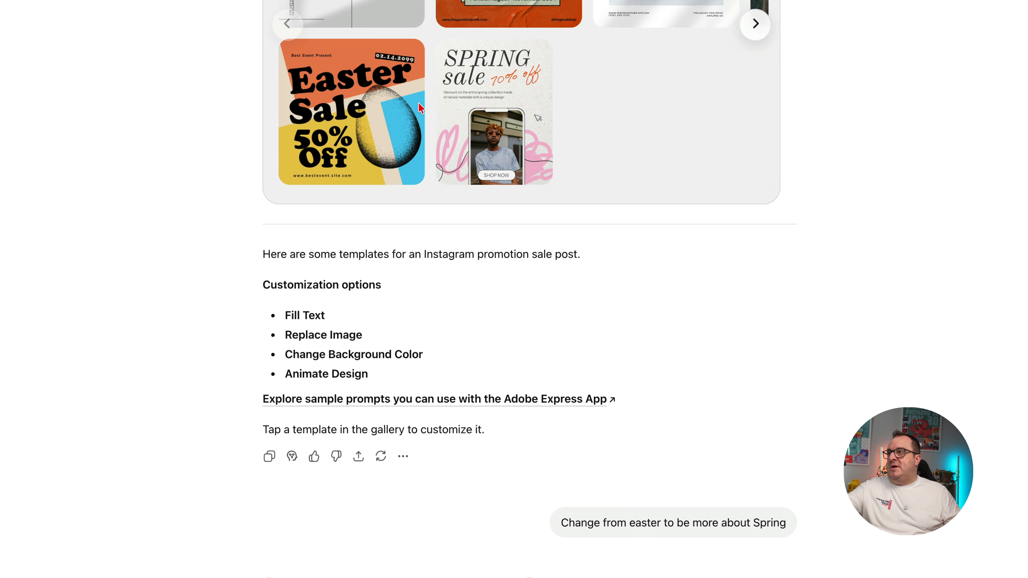
scroll(374, 136, "down", 11)
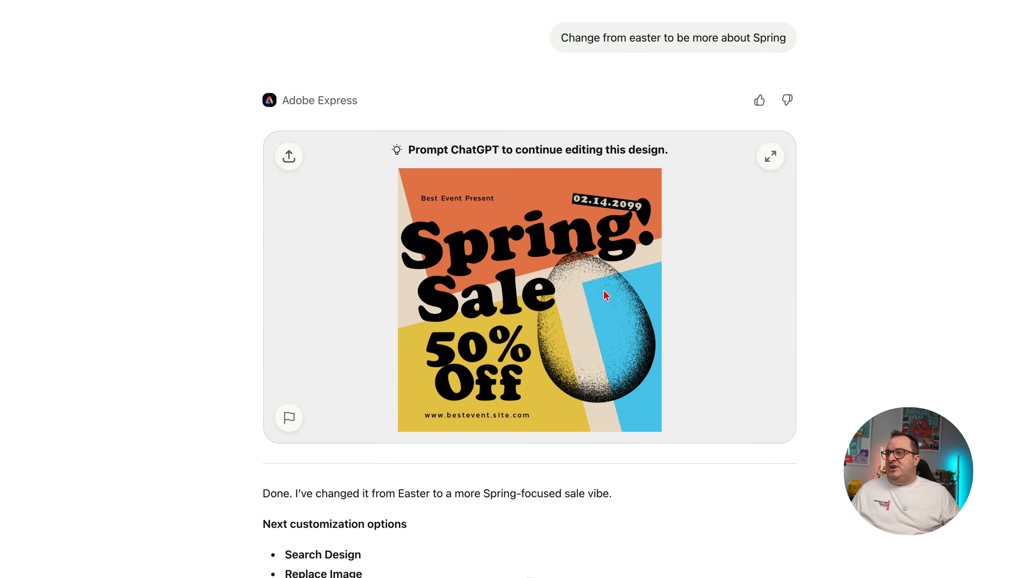
- Review the chat results for replacing the egg image with spring flowers and for animating the design
scroll(744, 388, "down", 6)
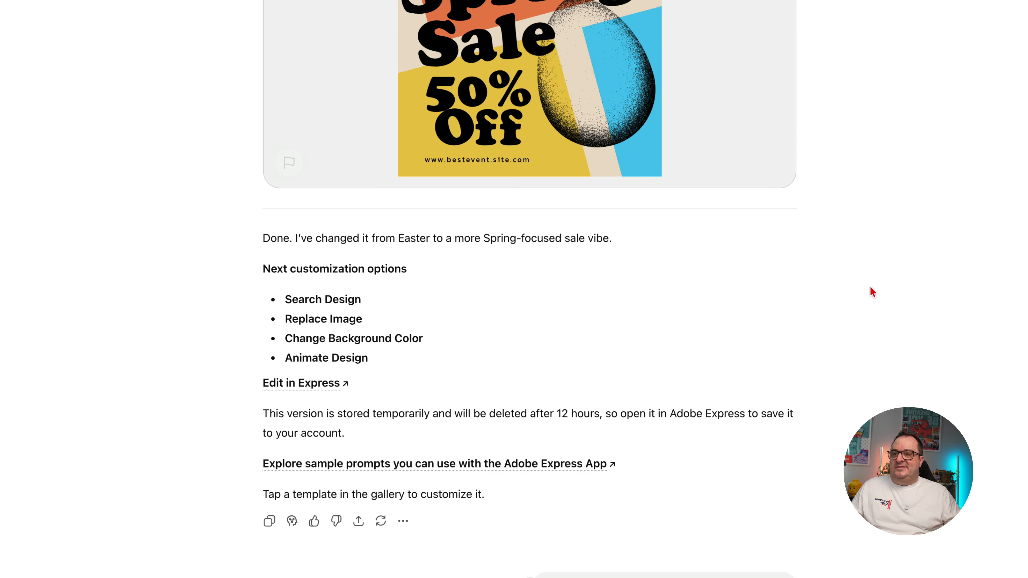
scroll(870, 290, "down", 4)
scroll(730, 317, "down", 4)
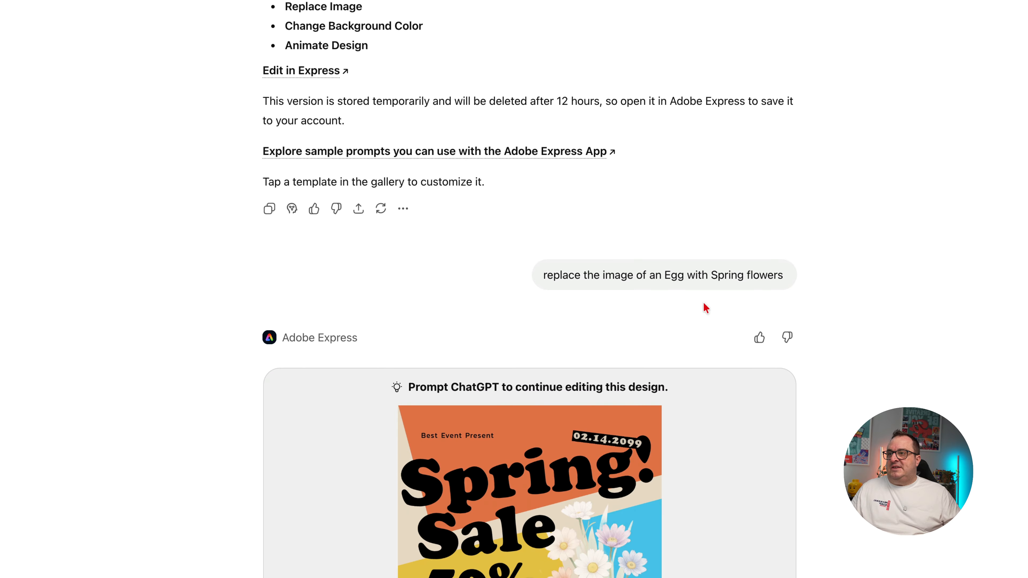
scroll(715, 294, "down", 7)
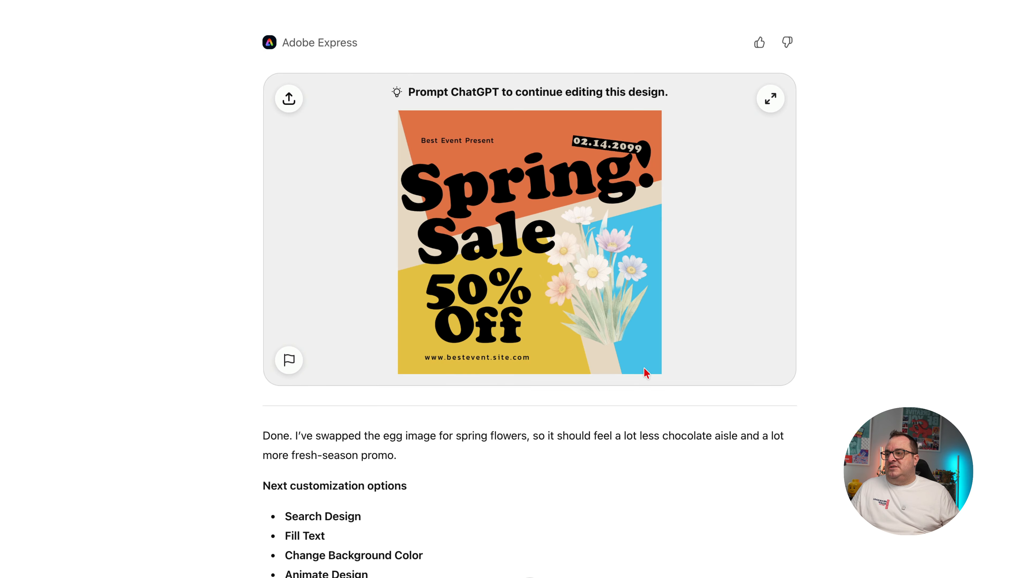
scroll(646, 374, "down", 16)
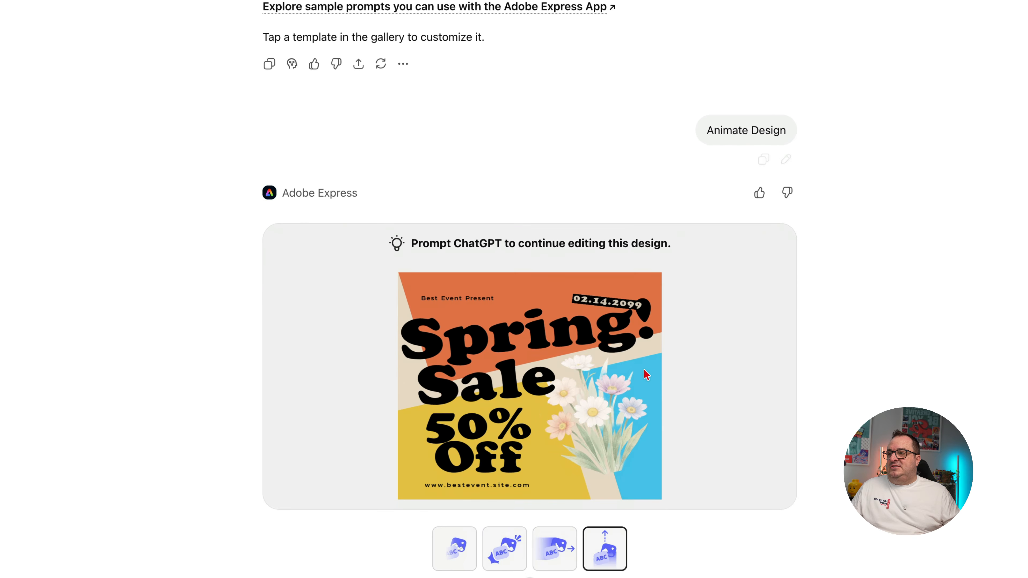
- Try the Glide, Popping and Bloom animation styles on the Spring Sale design and choose Glide
scroll(644, 370, "down", 1)
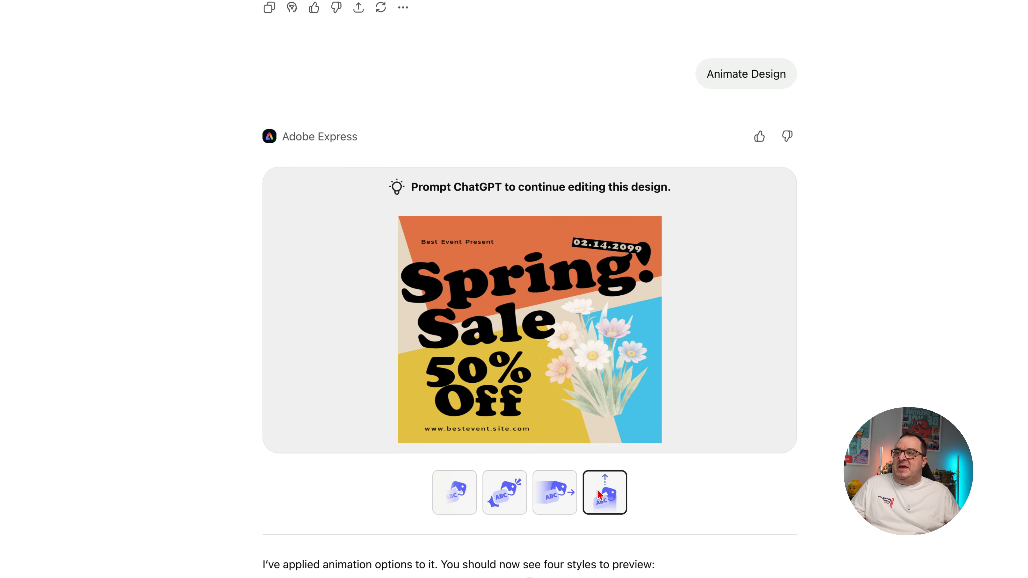
left_click(554, 492)
left_click(483, 493)
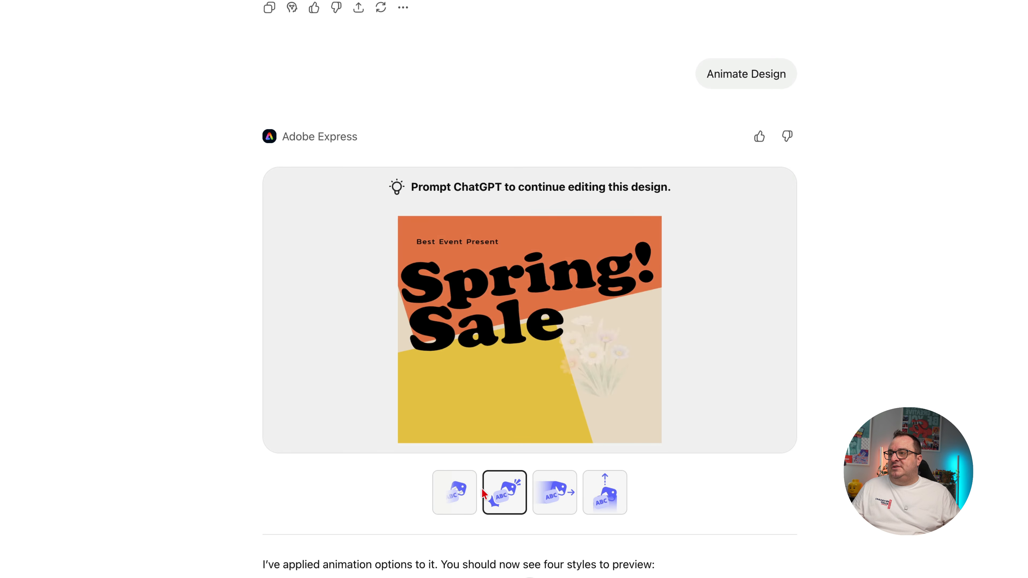
left_click(455, 492)
scroll(457, 492, "down", 1)
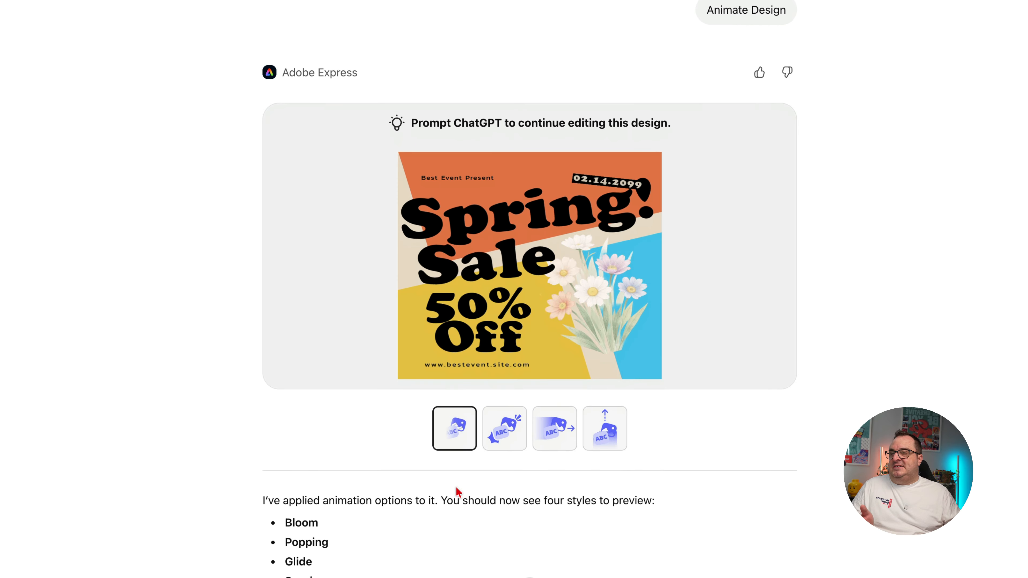
scroll(457, 492, "down", 1)
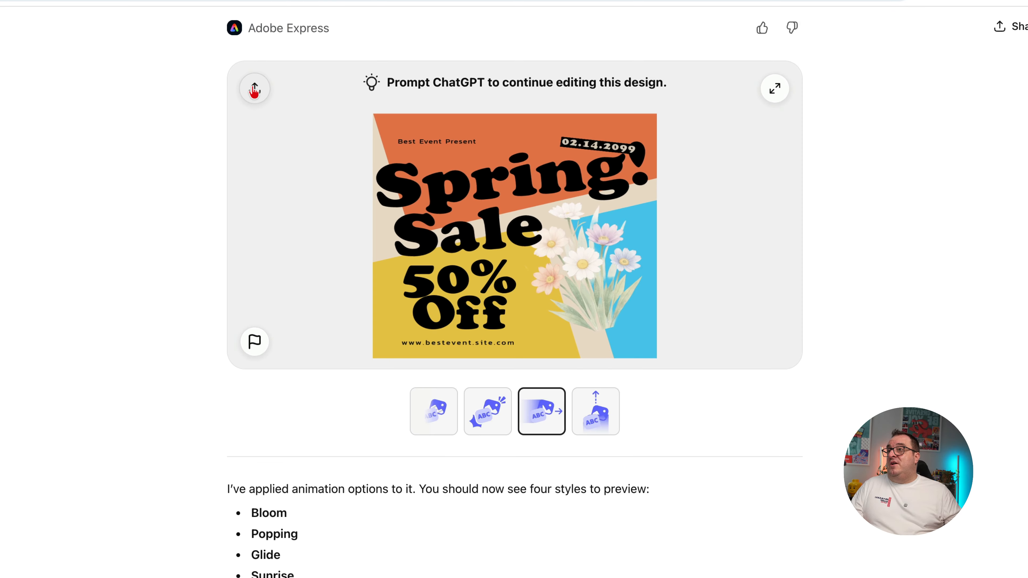
- Open the animated Spring Sale design for editing in Adobe Express and play its animation
left_click(254, 90)
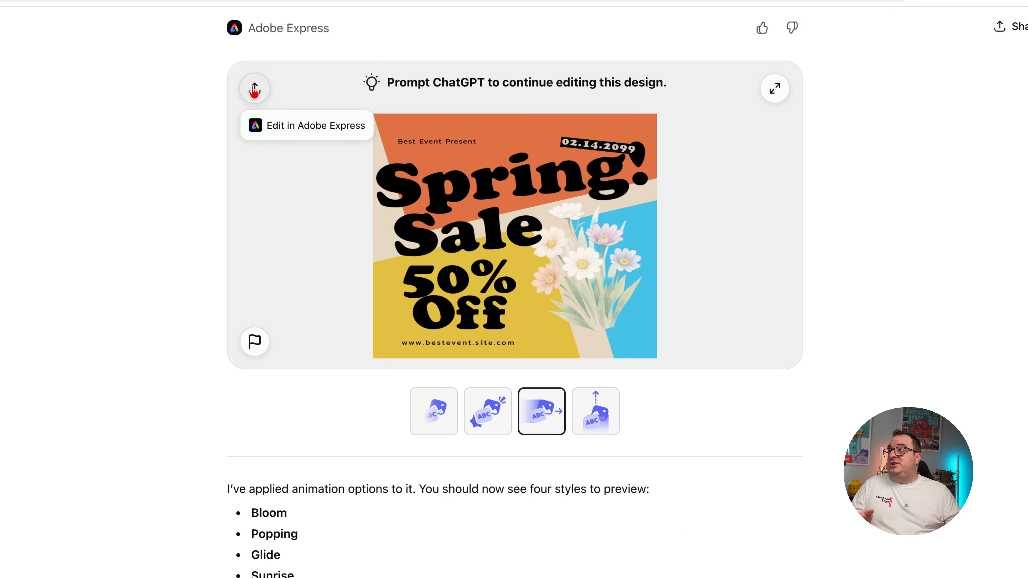
left_click(303, 128)
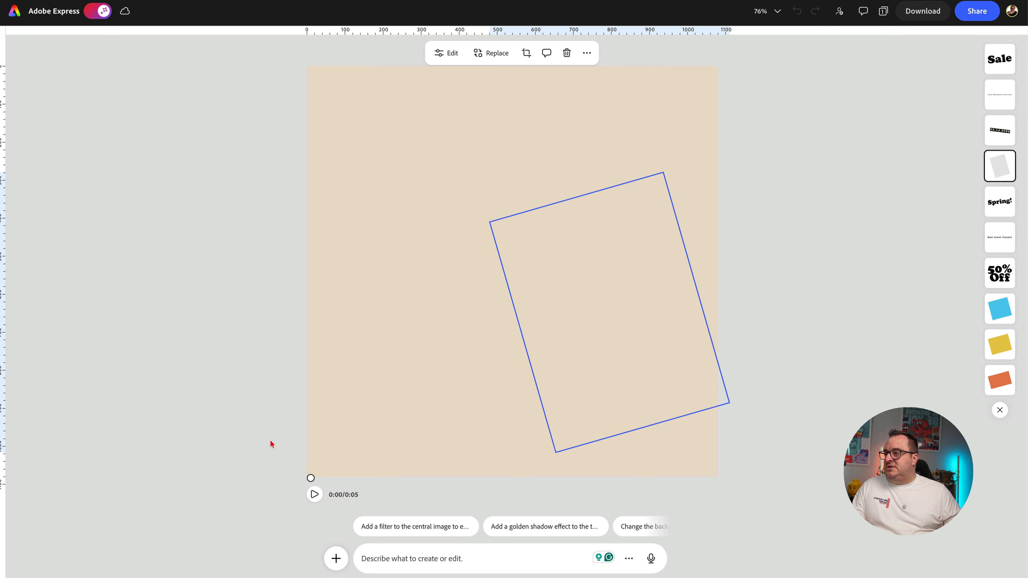
left_click(314, 496)
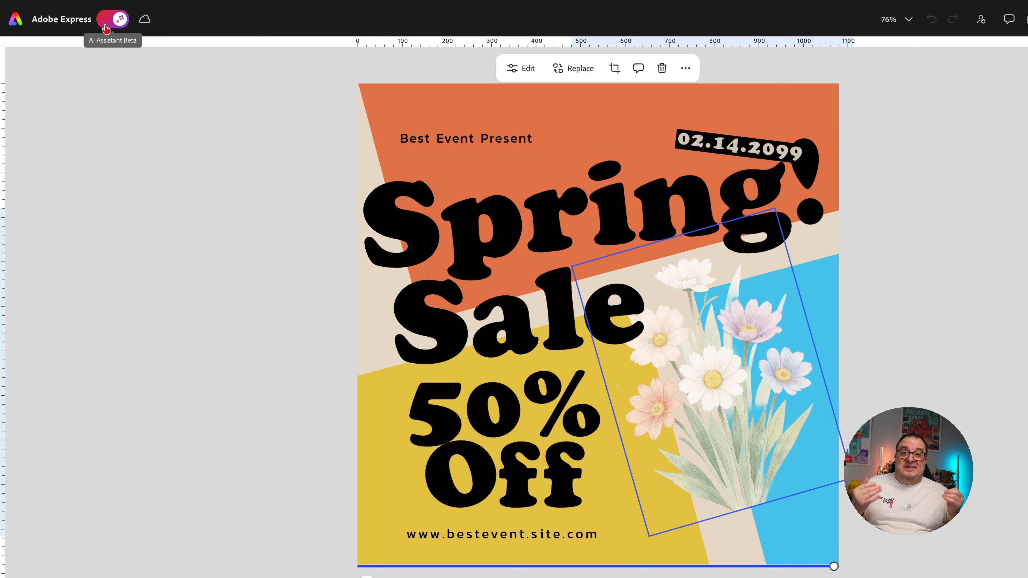
- With the AI Assistant on and the flower image selected, submit the prompt "change the flowers to daffodils"
left_click(114, 19)
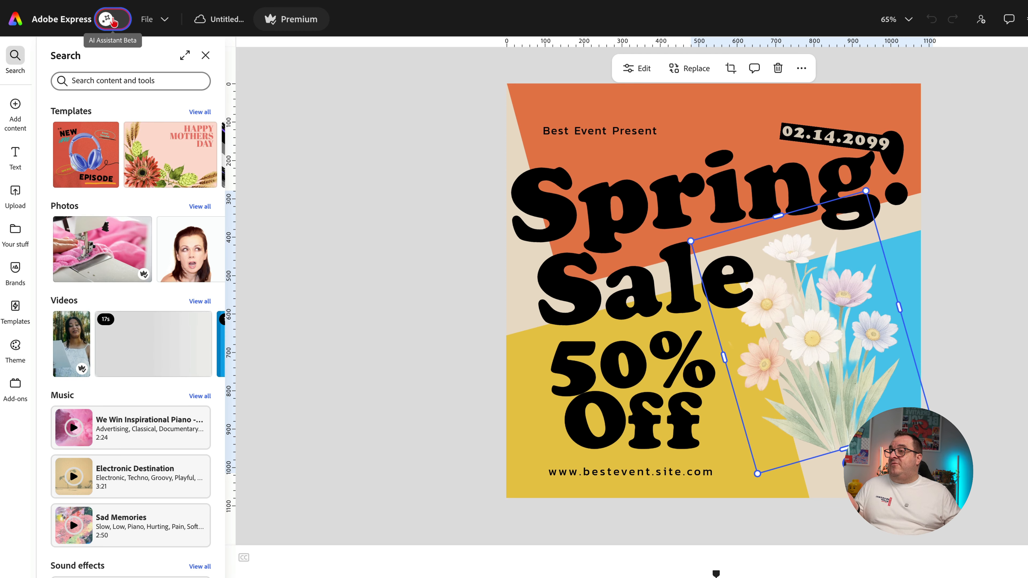
left_click(115, 19)
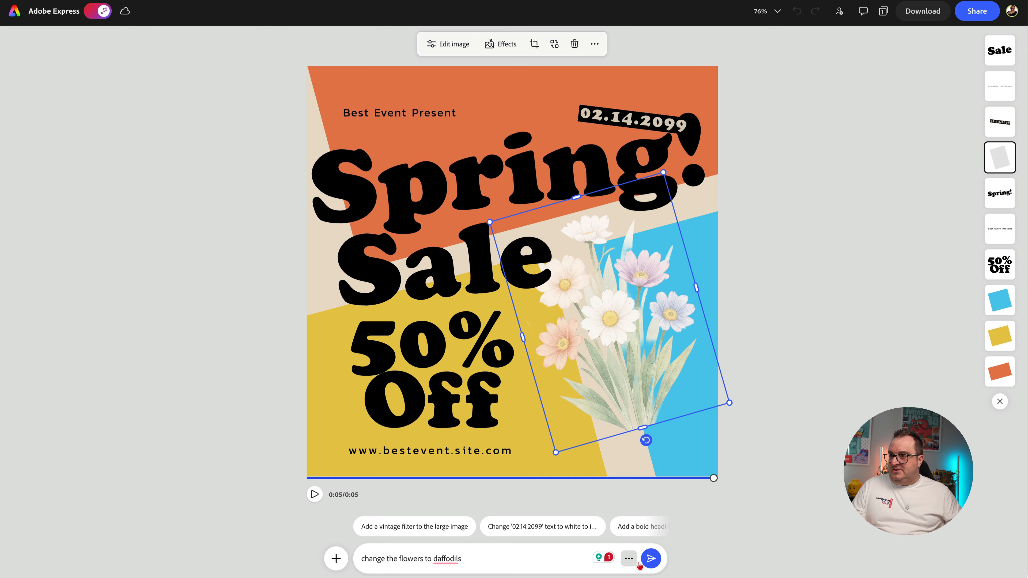
left_click(650, 558)
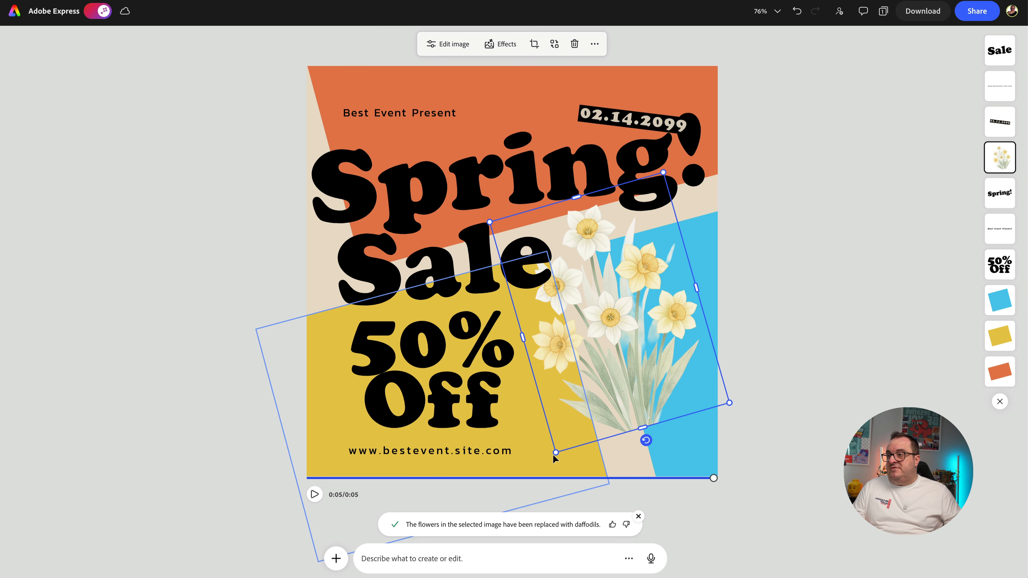
- Enlarge the daffodil image and move it toward the lower-right corner of the design
left_click_drag(556, 452, 540, 492)
left_click_drag(621, 400, 660, 430)
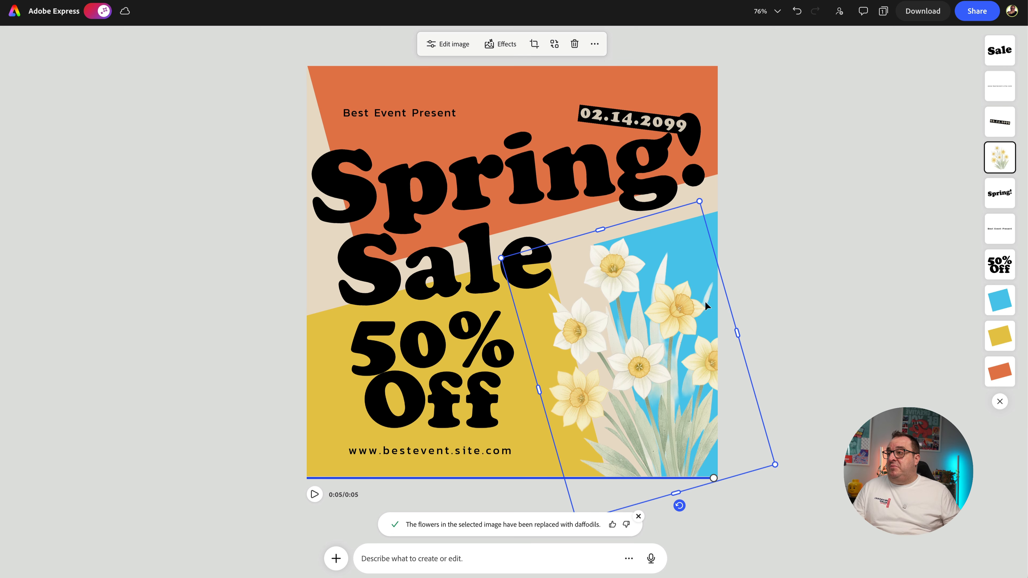
- Open the text settings of the "Spring!" heading, view its animation options and return to the basic text edits
left_click(392, 240)
left_click(396, 200)
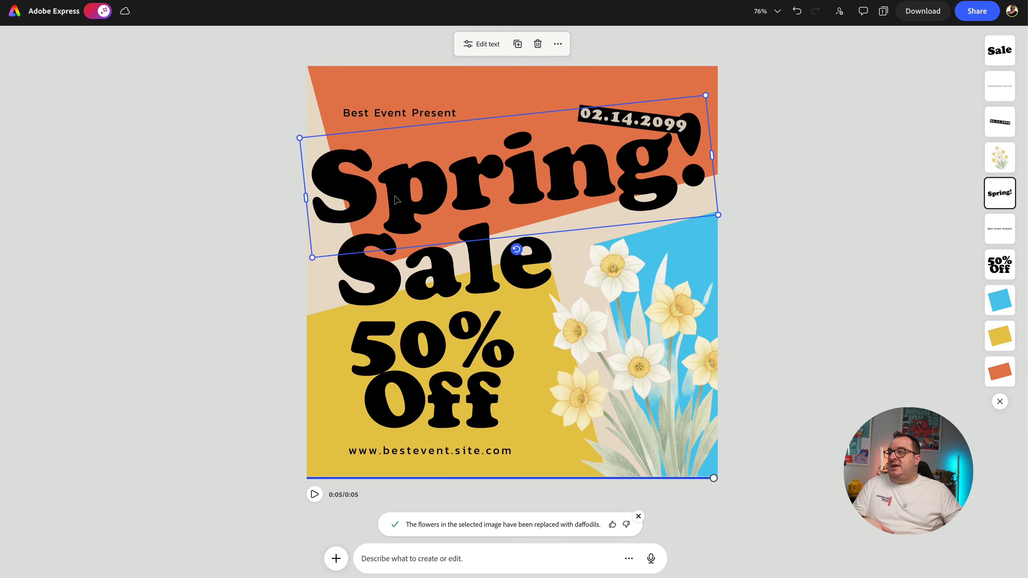
left_click(482, 43)
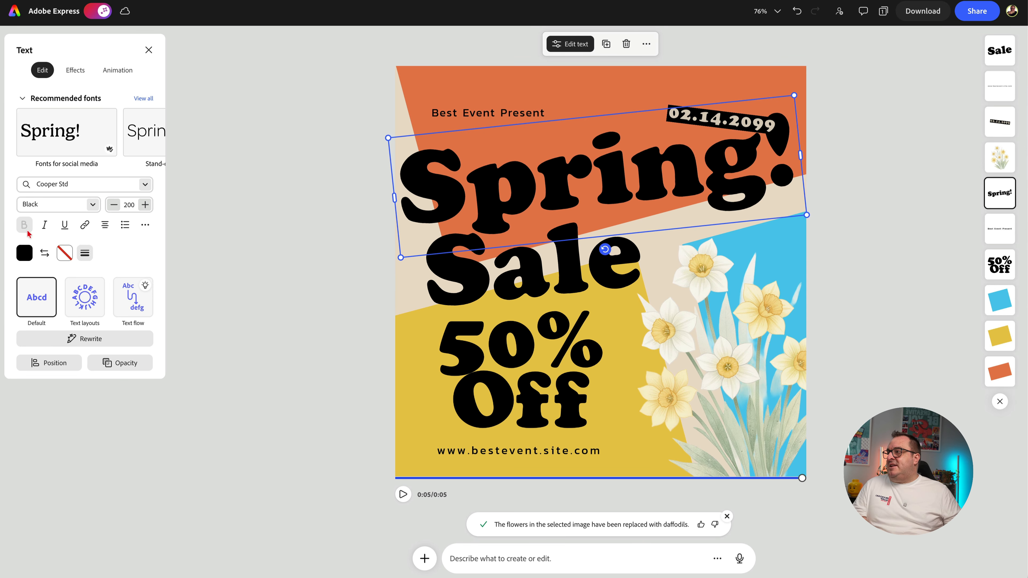
left_click(110, 73)
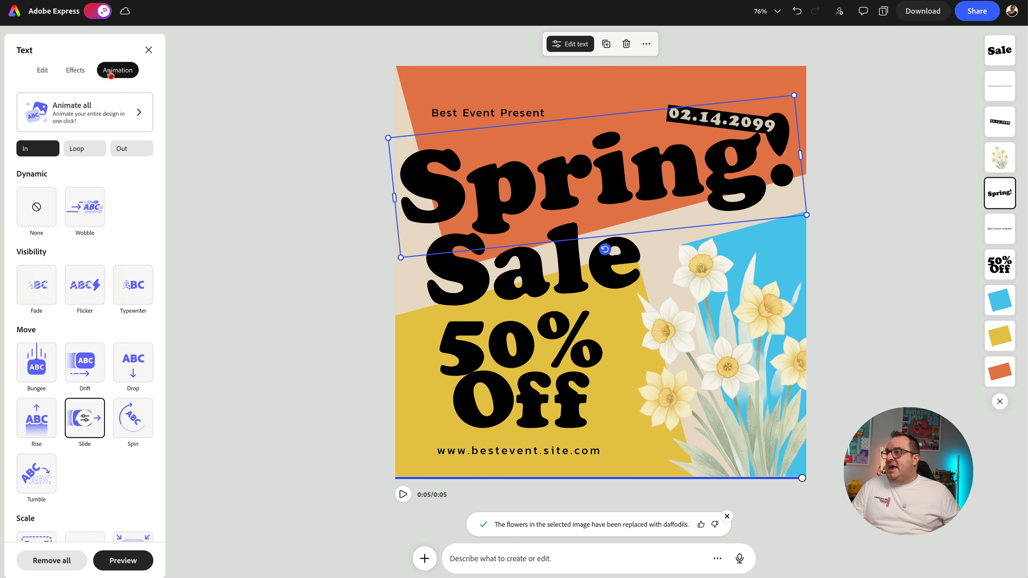
left_click(43, 71)
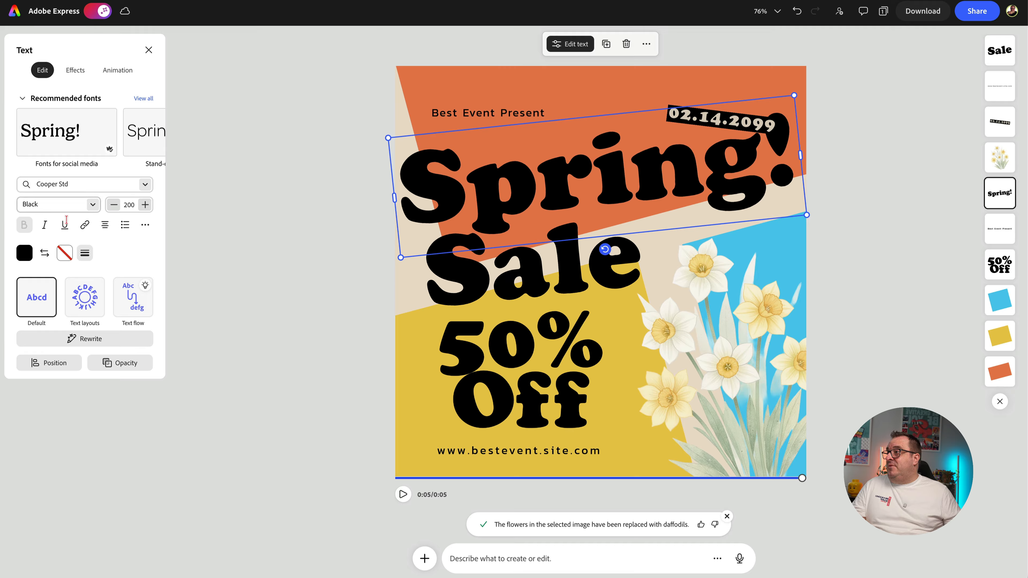
- Recolor the "Spring!" heading with the light teal swatch from the Better Content Creators brand palette
left_click(22, 262)
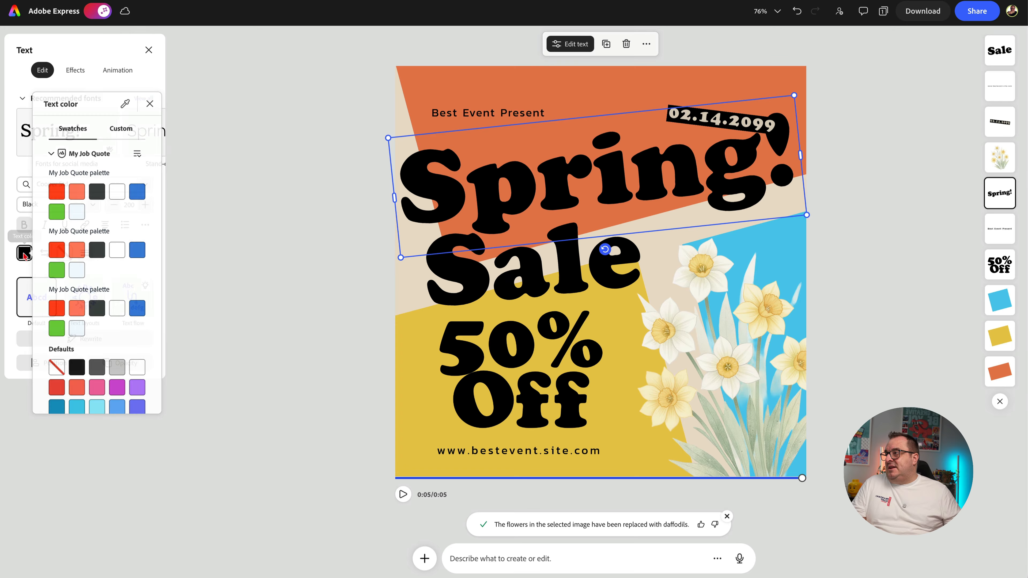
left_click(138, 154)
left_click(97, 221)
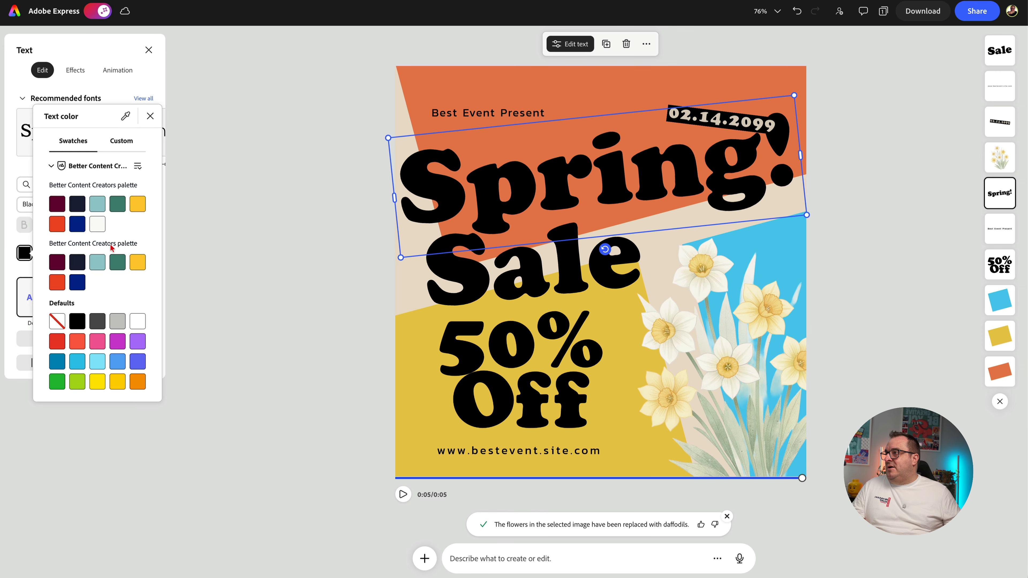
left_click(97, 205)
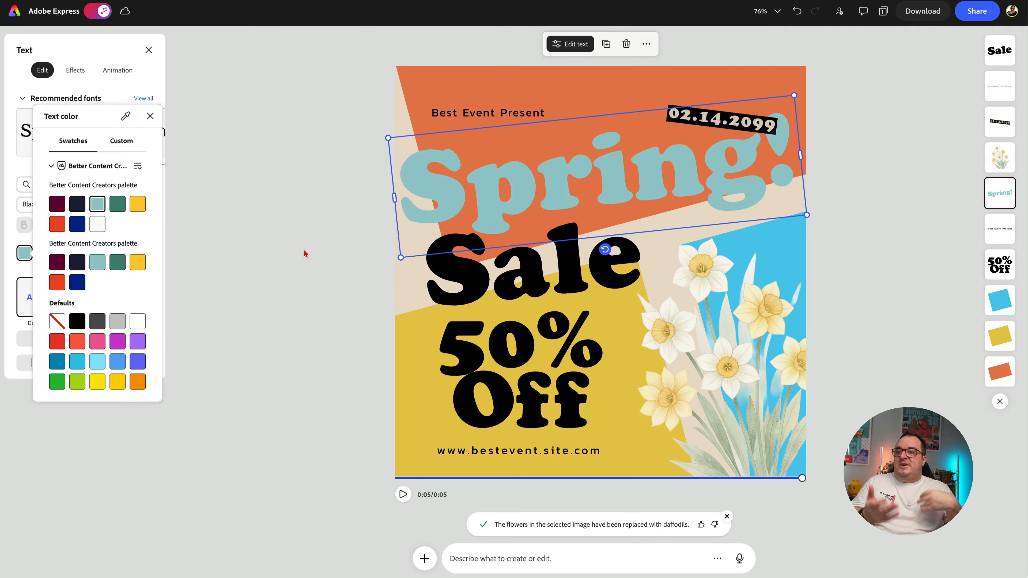
left_click(109, 85)
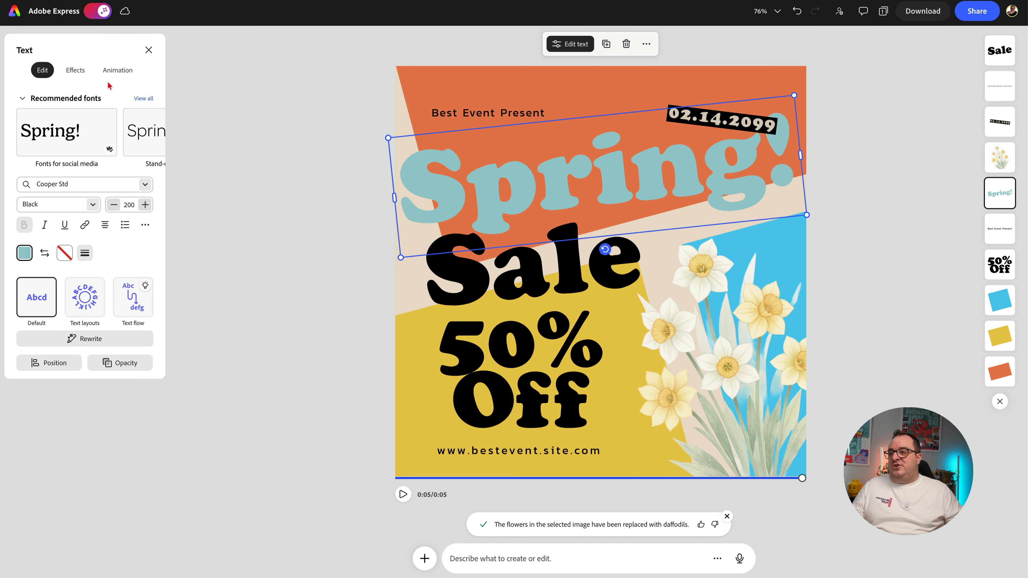
- Turn off the AI Assistant to show the full editor with its timeline
left_click(95, 13)
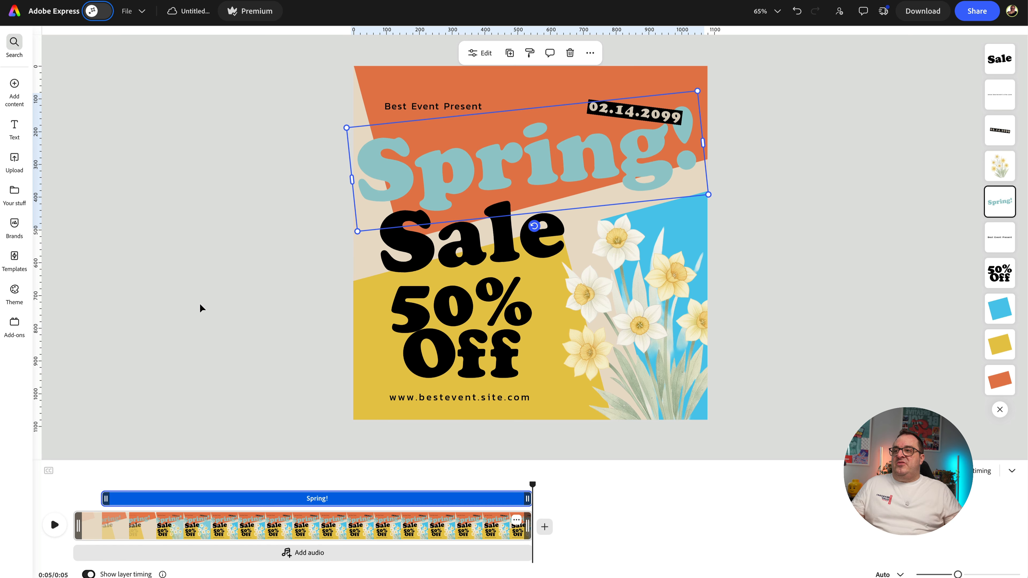